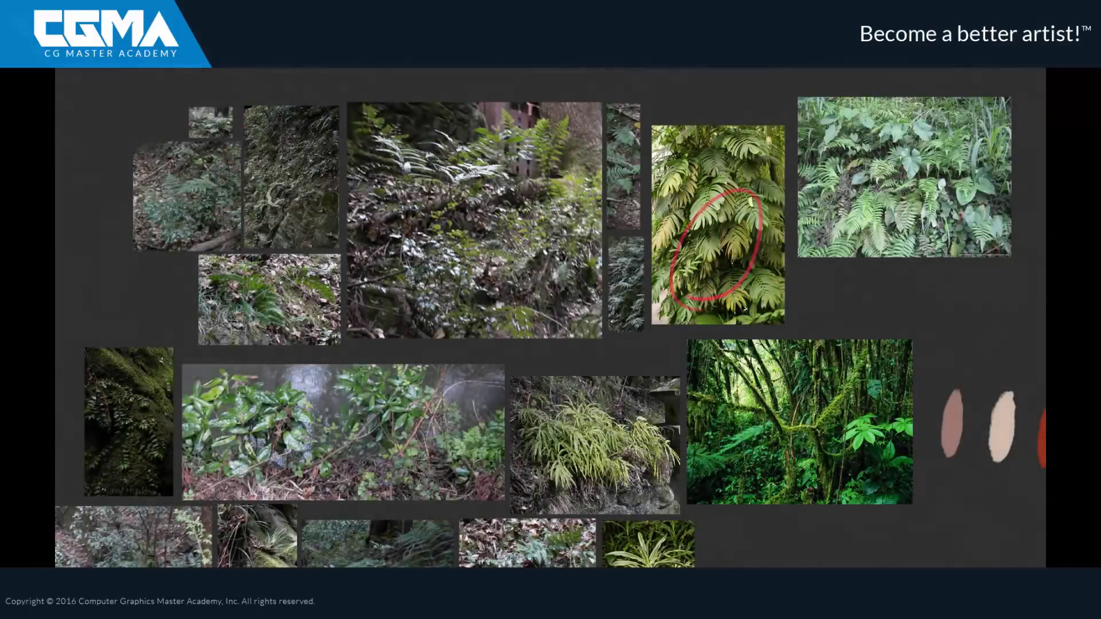
# Pan across the reference board to bring the Plants photos and the colour swatch row into view.
pyautogui.moveTo(806, 356); pyautogui.dragTo(662, 400)
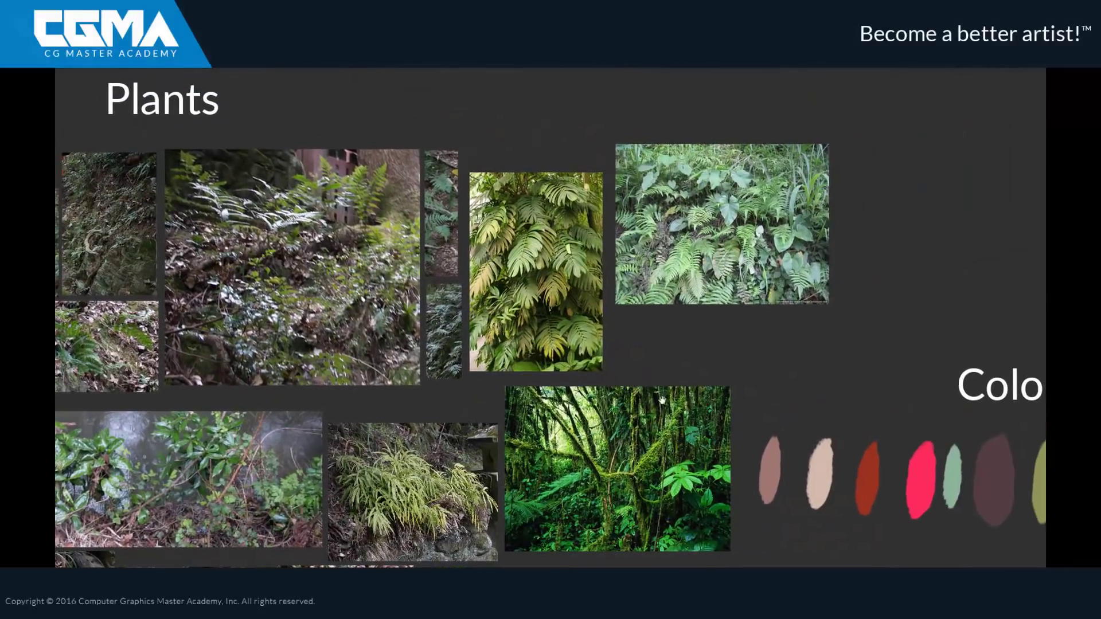
pyautogui.moveTo(638, 491); pyautogui.dragTo(721, 236)
pyautogui.moveTo(557, 507); pyautogui.dragTo(645, 391)
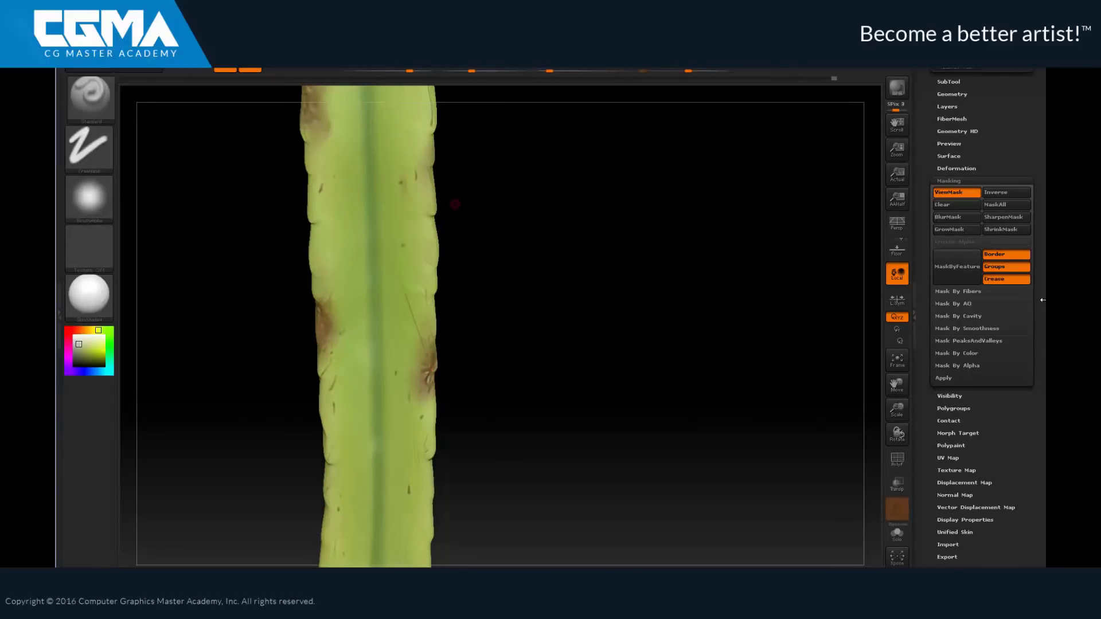
# Rotate the plant stem, then turn the rock diagonally upright to show its broad faceted face.
pyautogui.moveTo(455, 204); pyautogui.dragTo(507, 274)
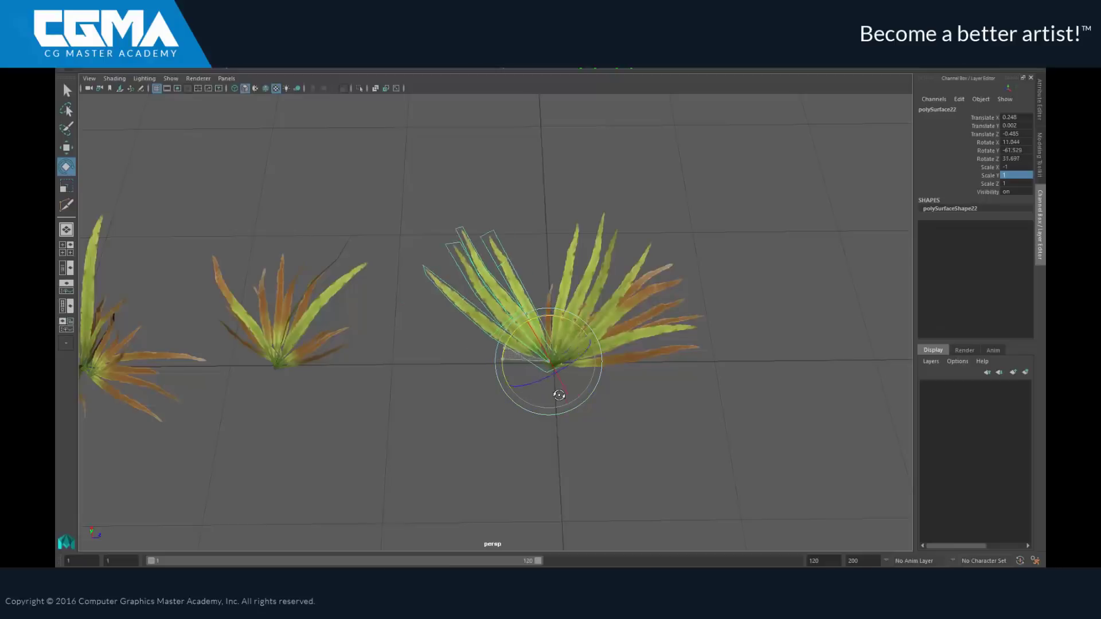
pyautogui.keyDown('alt'); pyautogui.moveTo(558, 394); pyautogui.dragTo(559, 395); pyautogui.keyUp('alt')
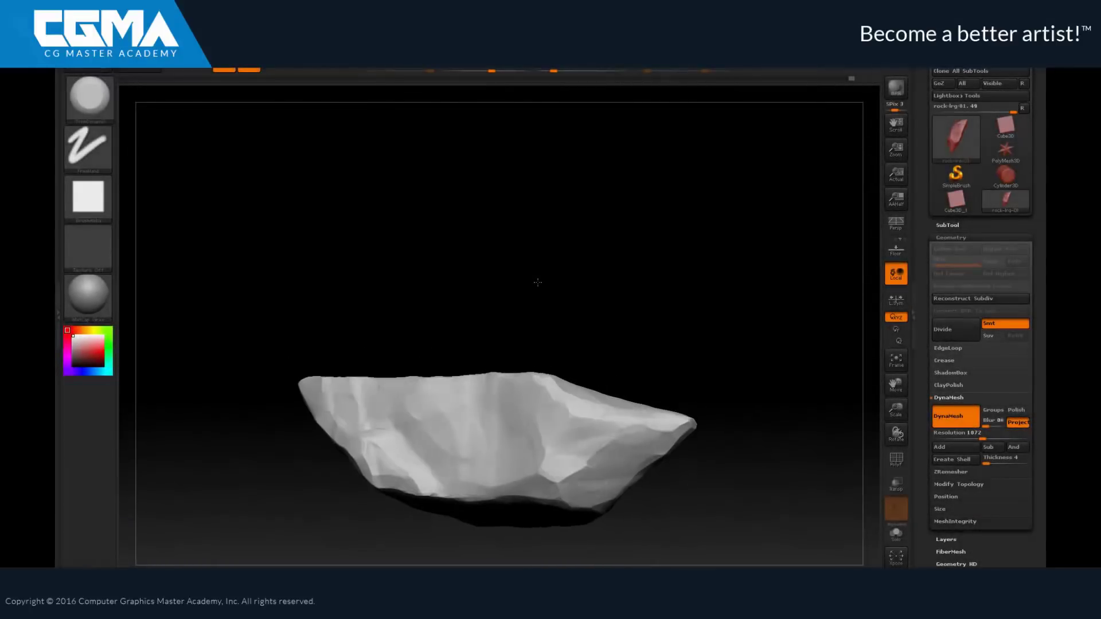
pyautogui.moveTo(735, 362)
pyautogui.mouseDown()
pyautogui.moveTo(738, 339)
pyautogui.moveTo(734, 361)
pyautogui.moveTo(825, 313)
pyautogui.mouseUp()
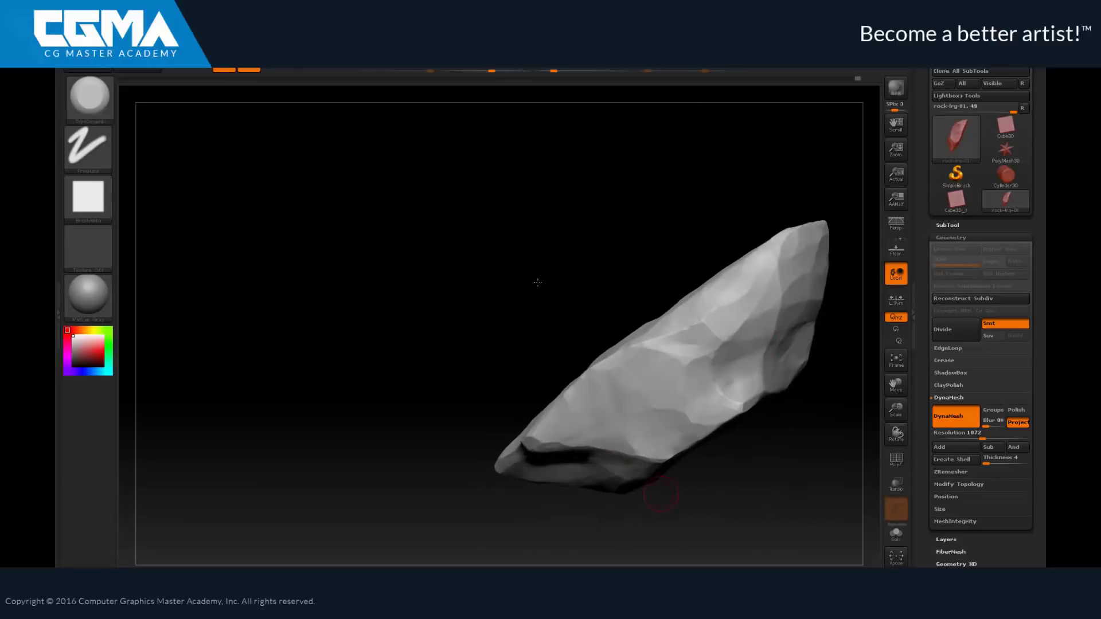
pyautogui.moveTo(661, 494); pyautogui.dragTo(642, 502)
pyautogui.moveTo(732, 313); pyautogui.dragTo(700, 339)
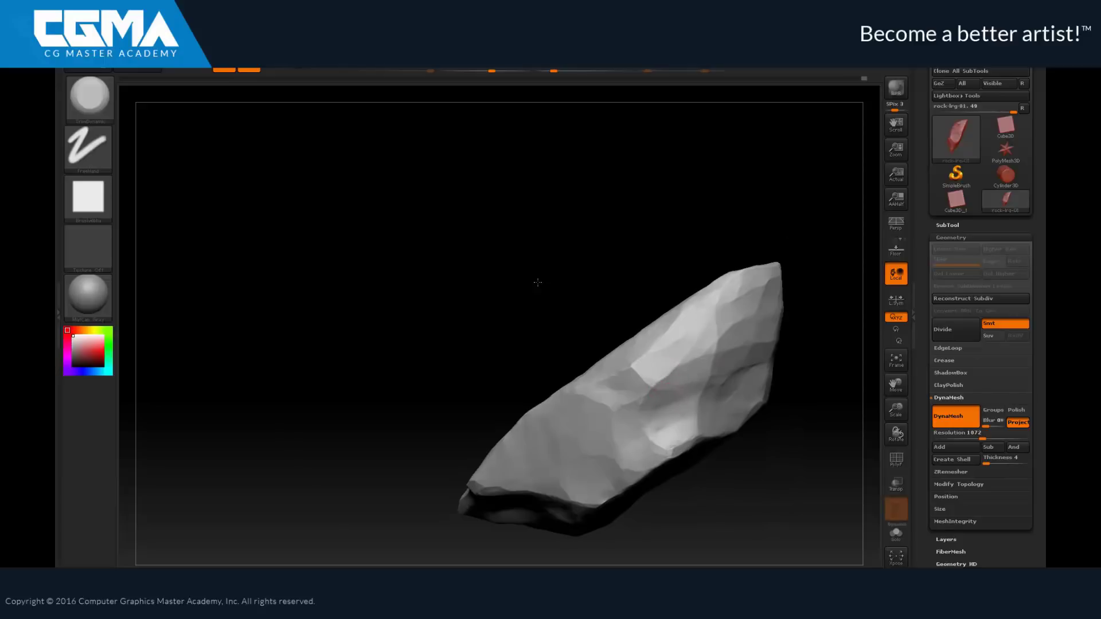
pyautogui.moveTo(752, 363); pyautogui.dragTo(799, 284)
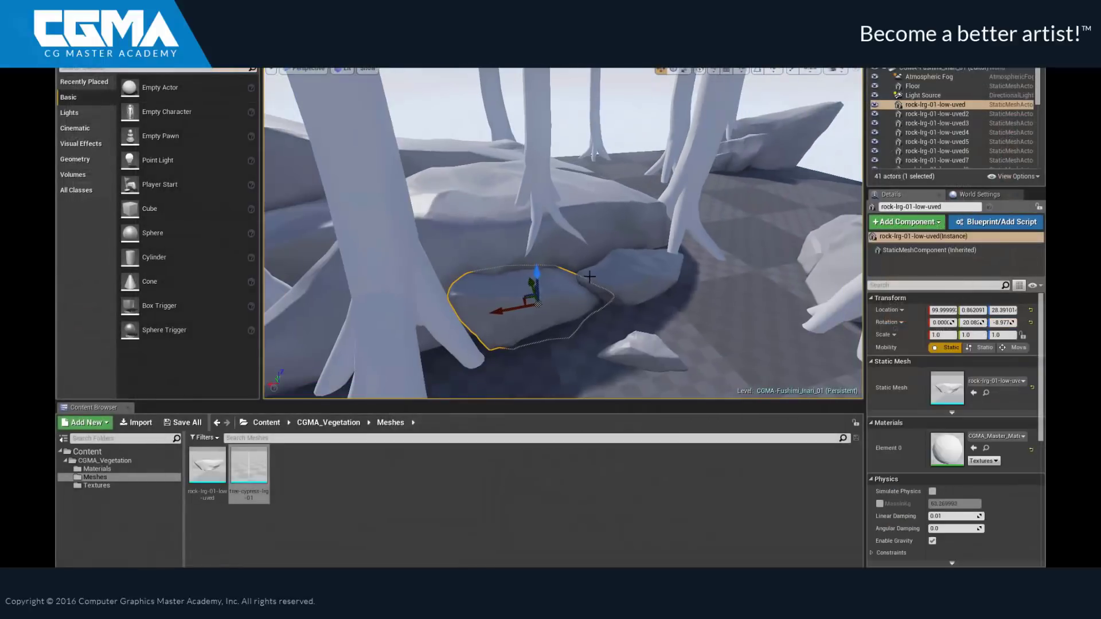
# Duplicate the rock onto the boulder, lift it slightly and tilt it to a new angle.
pyautogui.moveTo(588, 277); pyautogui.dragTo(553, 211)
pyautogui.moveTo(553, 211); pyautogui.dragTo(445, 227, button='right')
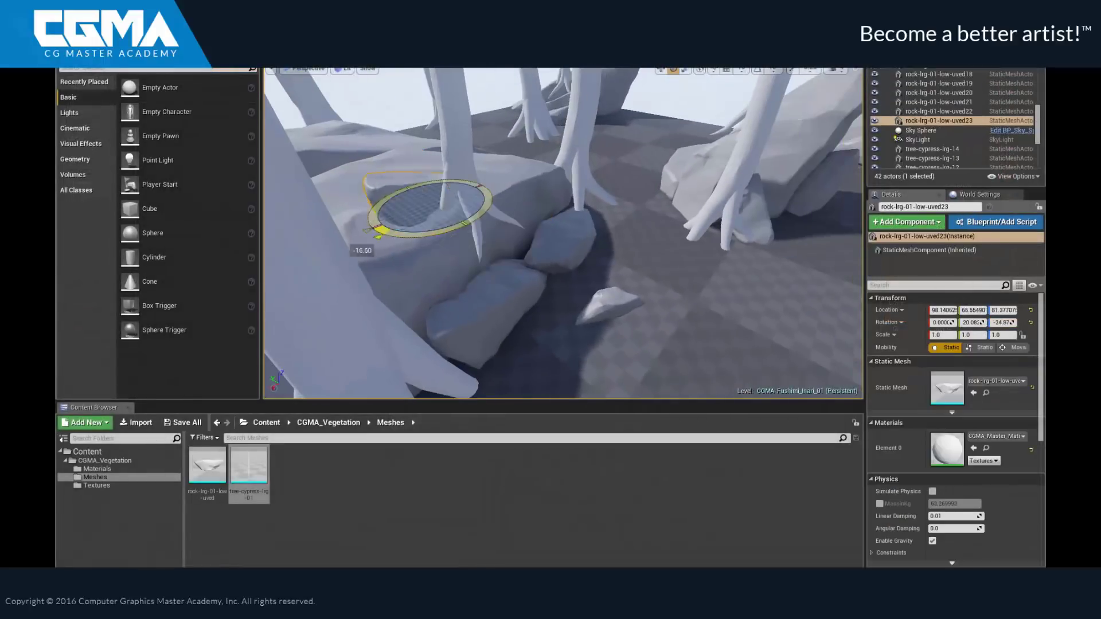
pyautogui.press('e')
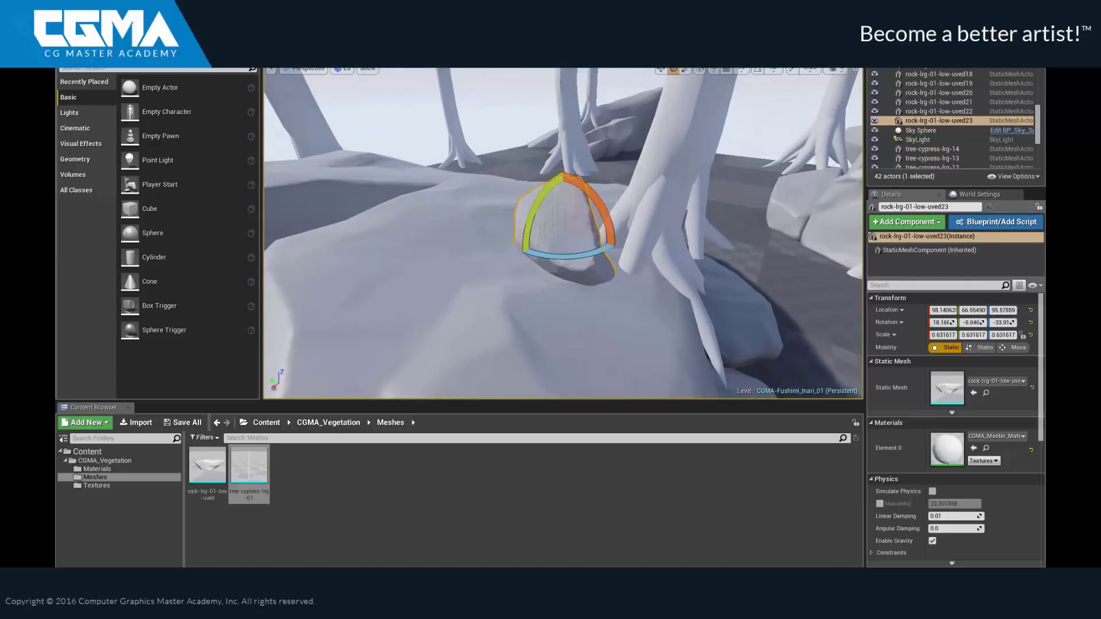
pyautogui.moveTo(608, 229); pyautogui.dragTo(616, 216)
pyautogui.press('w')
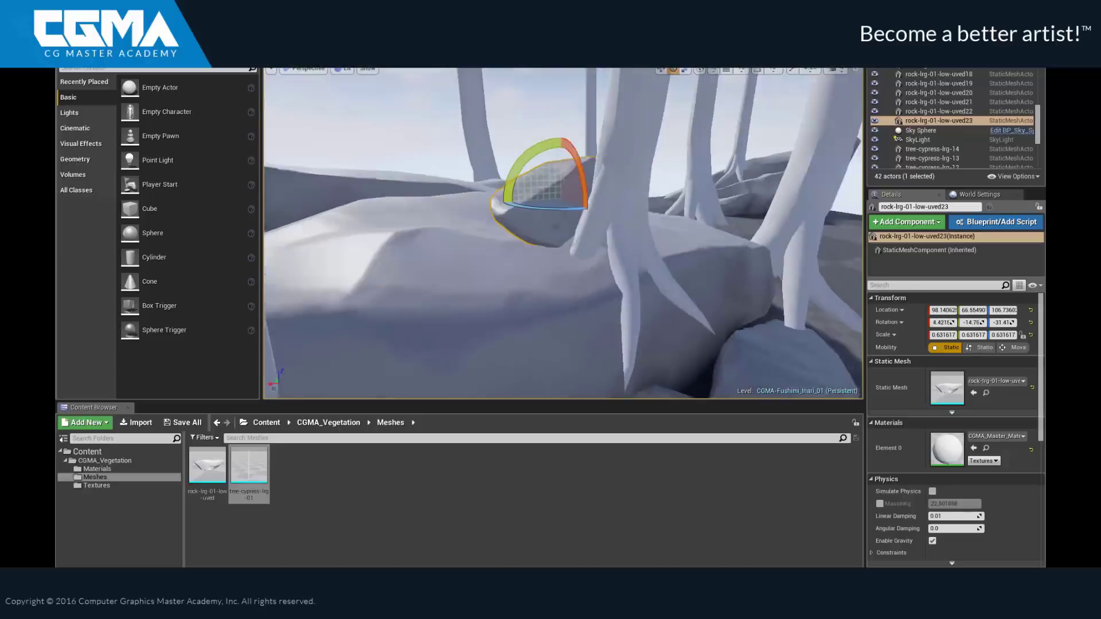
pyautogui.press('w')
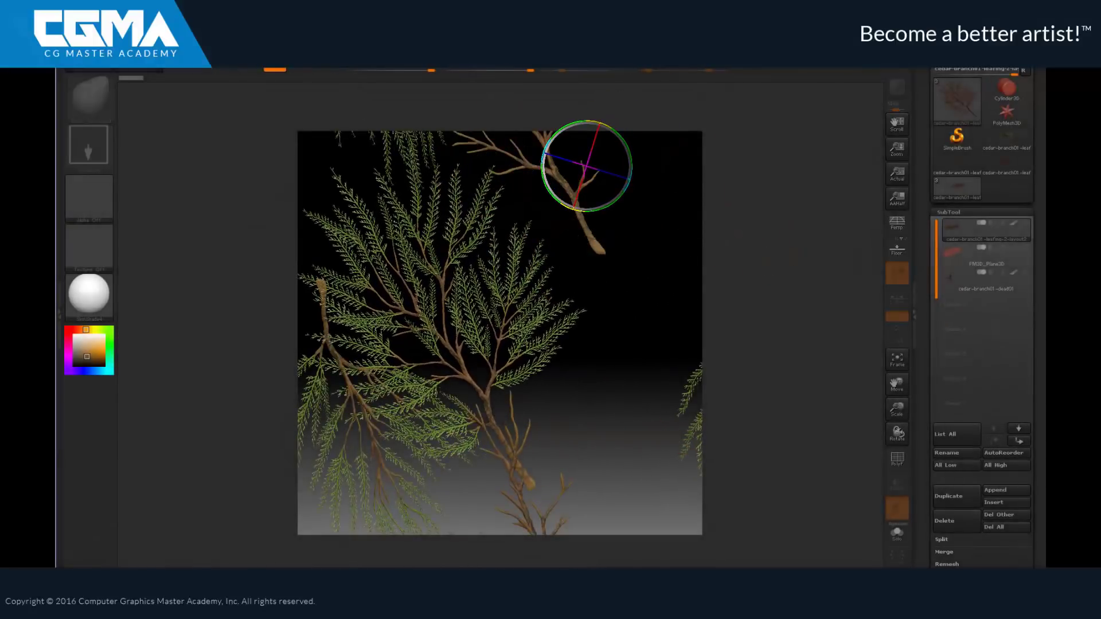
# Rotate and shift the cedar branch subtool with the Transpose gizmo, then frame it.
pyautogui.moveTo(586, 166); pyautogui.dragTo(692, 161)
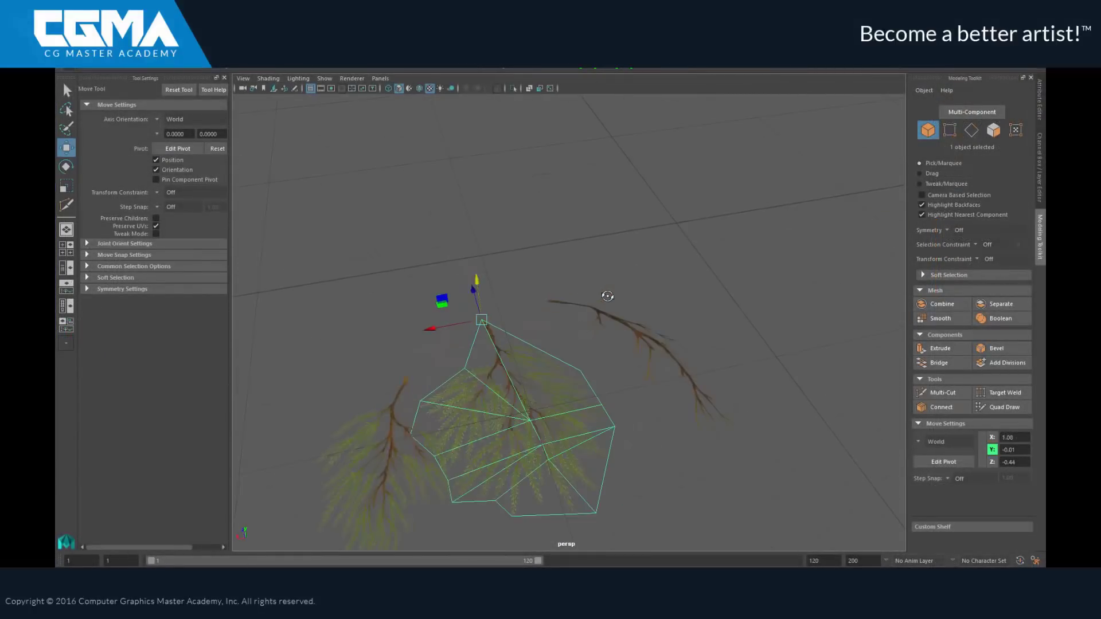
pyautogui.press('f')
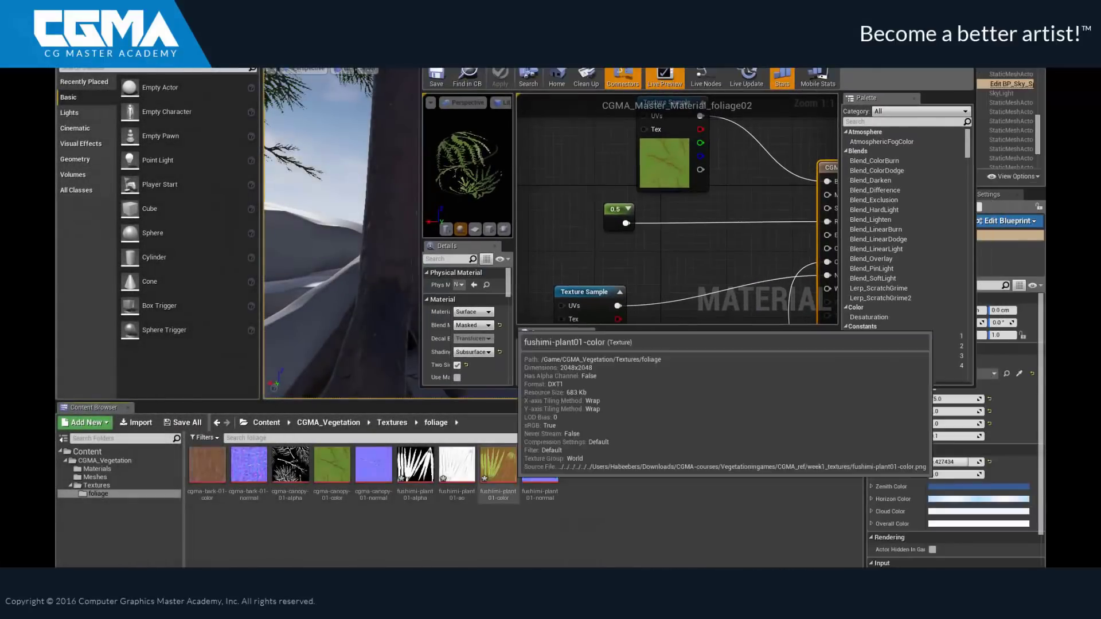
# Assign the fushimi-plant colour and alpha textures to foliage02's Texture Samples, deleting the extra node.
pyautogui.click(498, 465)
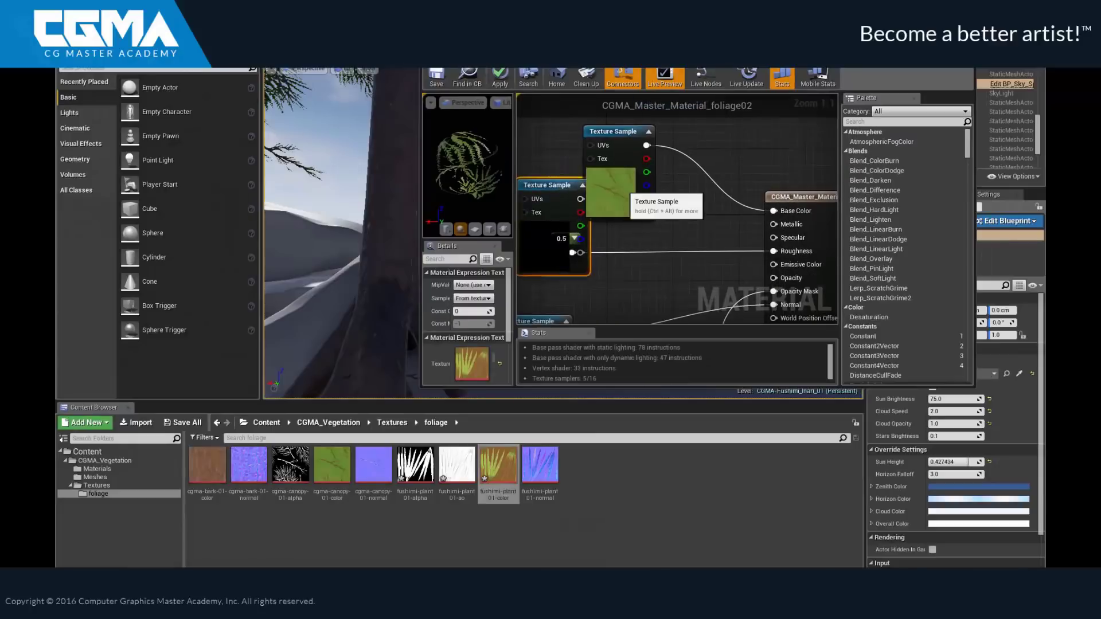
pyautogui.press('Delete')
pyautogui.click(795, 211)
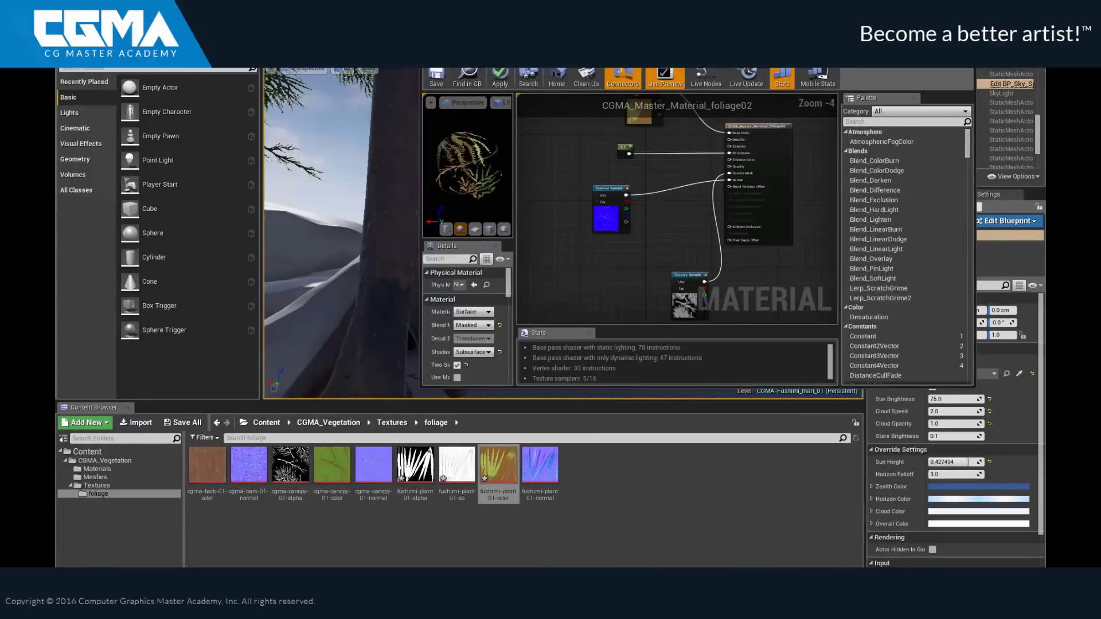
pyautogui.moveTo(415, 465); pyautogui.dragTo(593, 275)
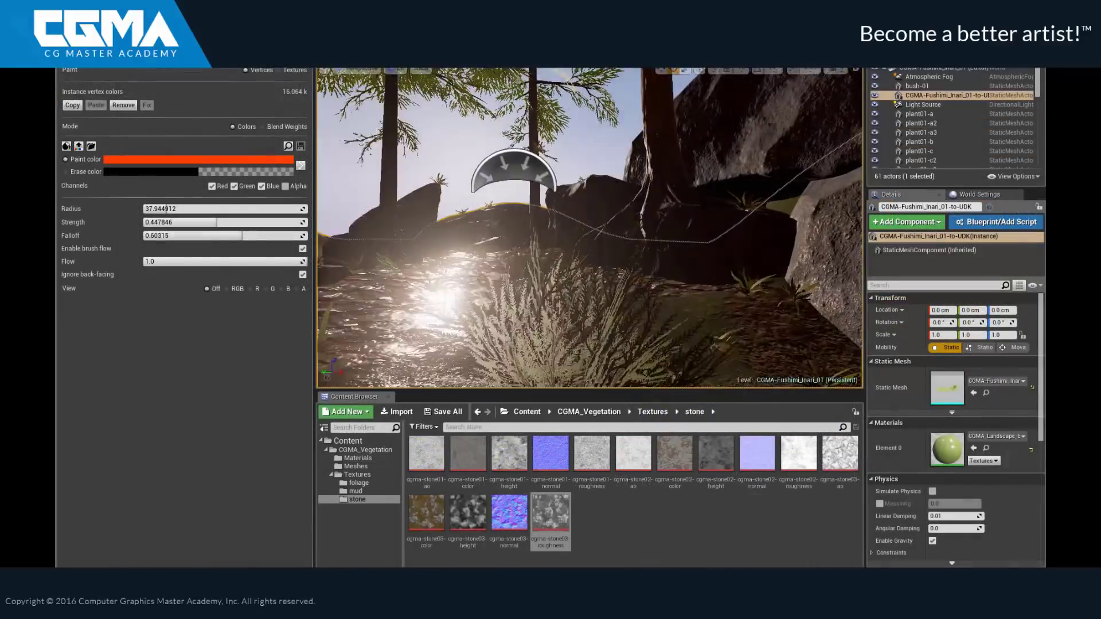
# Fly the viewport camera forward over the forest floor.
pyautogui.moveTo(356, 173); pyautogui.dragTo(356, 172, button='right')
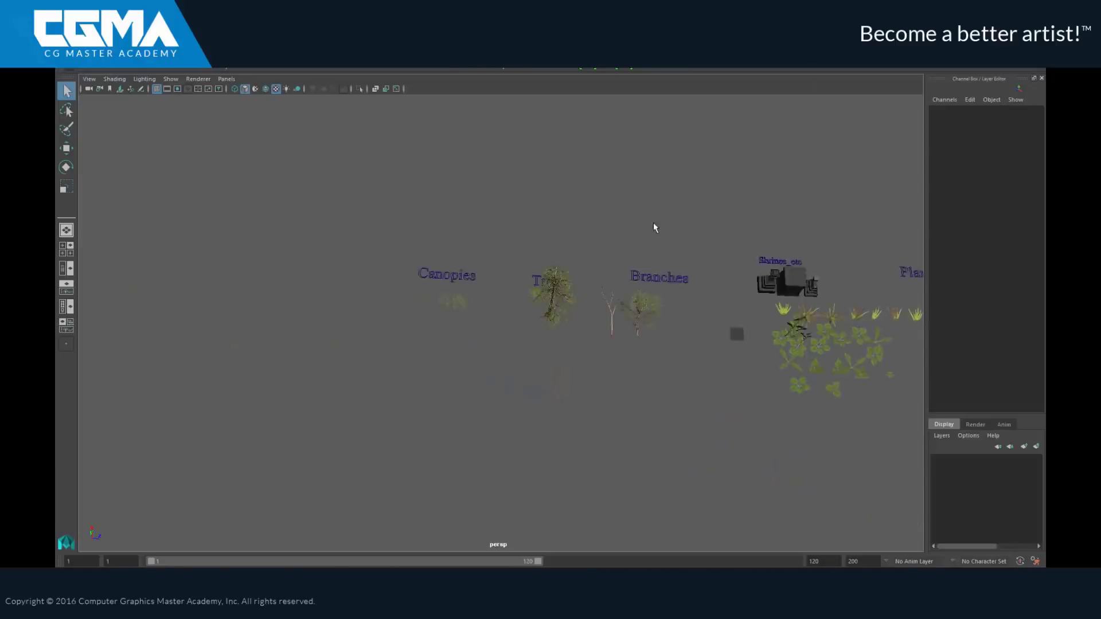
# Frame the tall cedar tree and check its single map1 UV set in the UV Set Editor.
pyautogui.click(482, 305)
pyautogui.press('w')
pyautogui.press('f')
pyautogui.scroll(5, 654, 332)
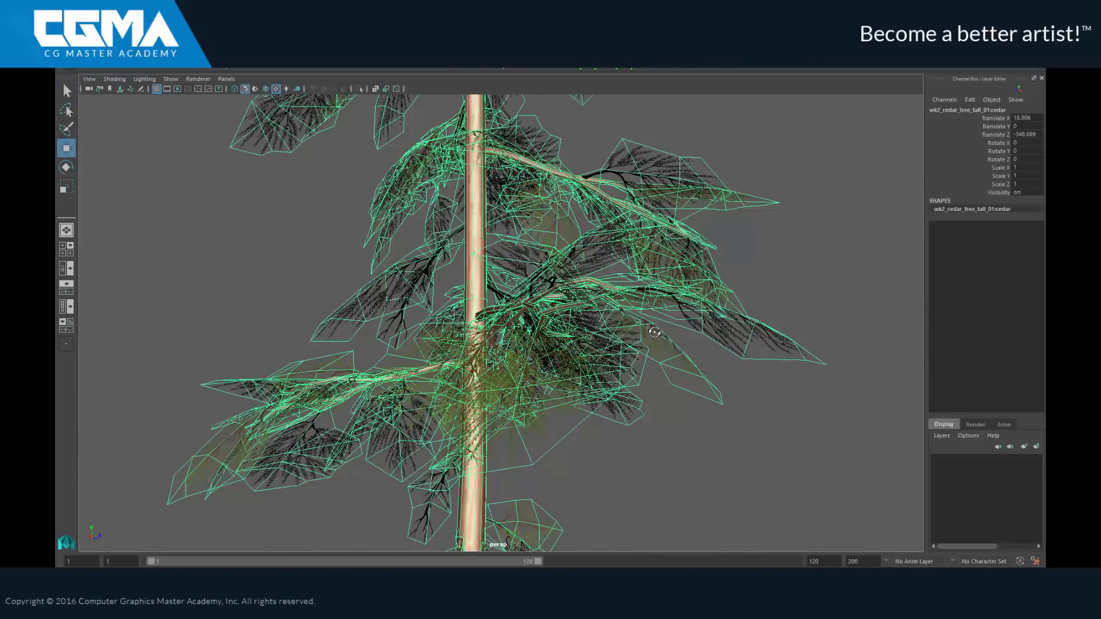
pyautogui.click(456, 63)
pyautogui.click(491, 240)
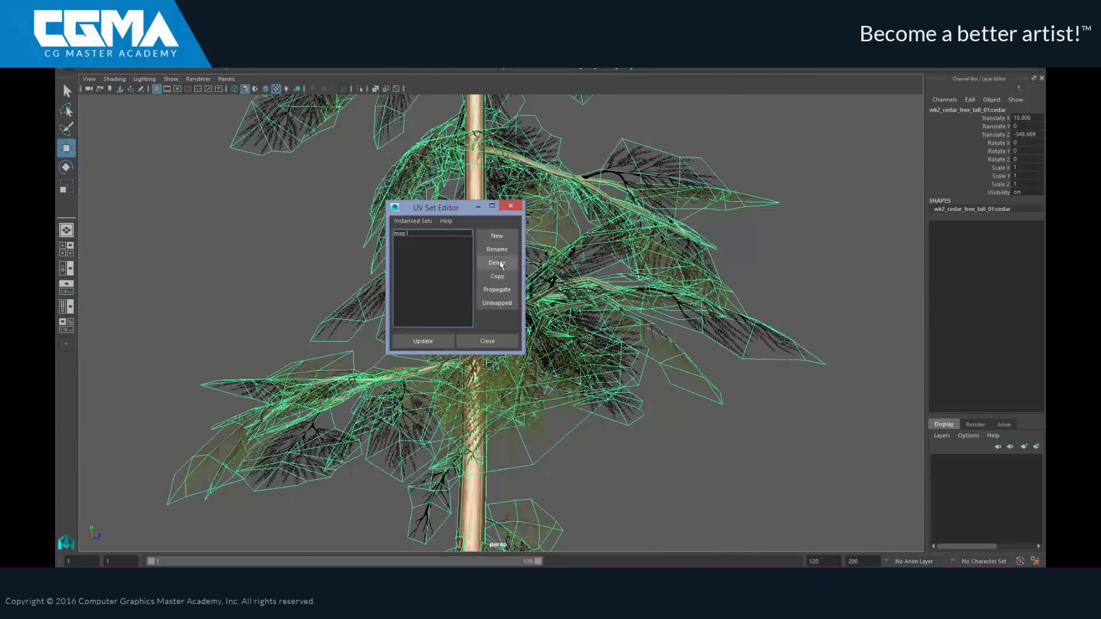
pyautogui.click(510, 206)
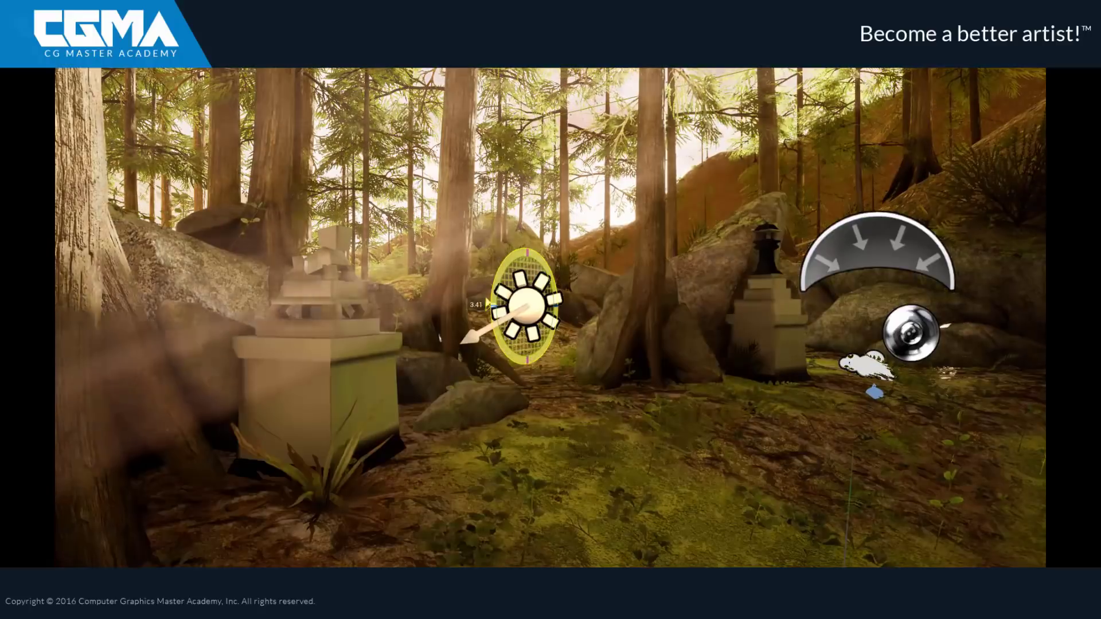
# Exit full-screen and save the map with Ctrl+S.
pyautogui.press('F11')
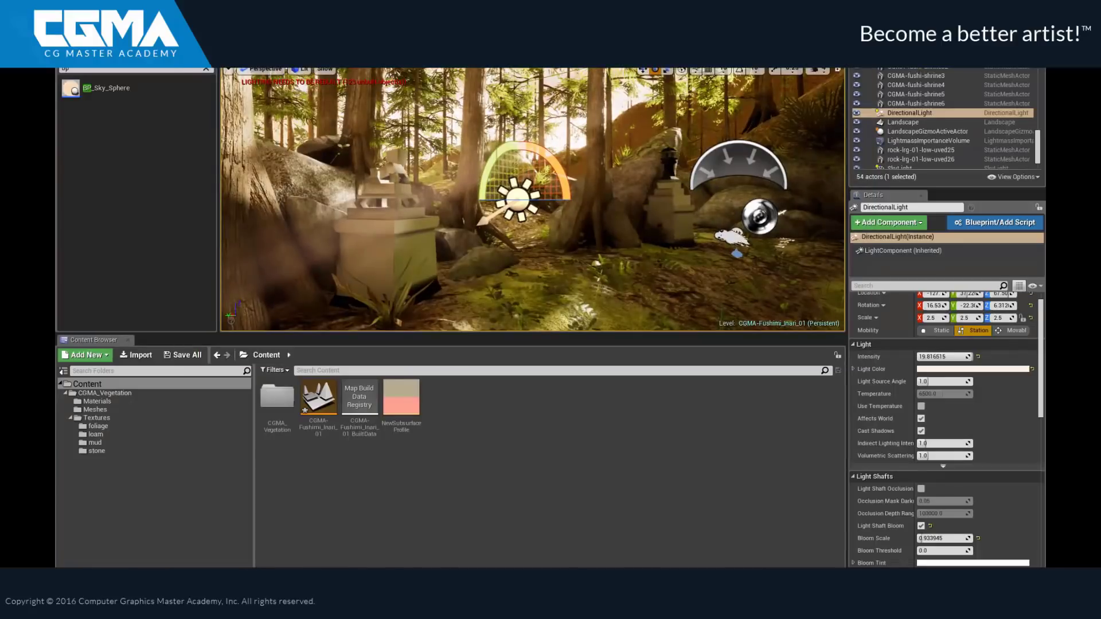
pyautogui.hotkey('ctrl', 's')
pyautogui.moveTo(576, 97); pyautogui.dragTo(622, 251, button='right')
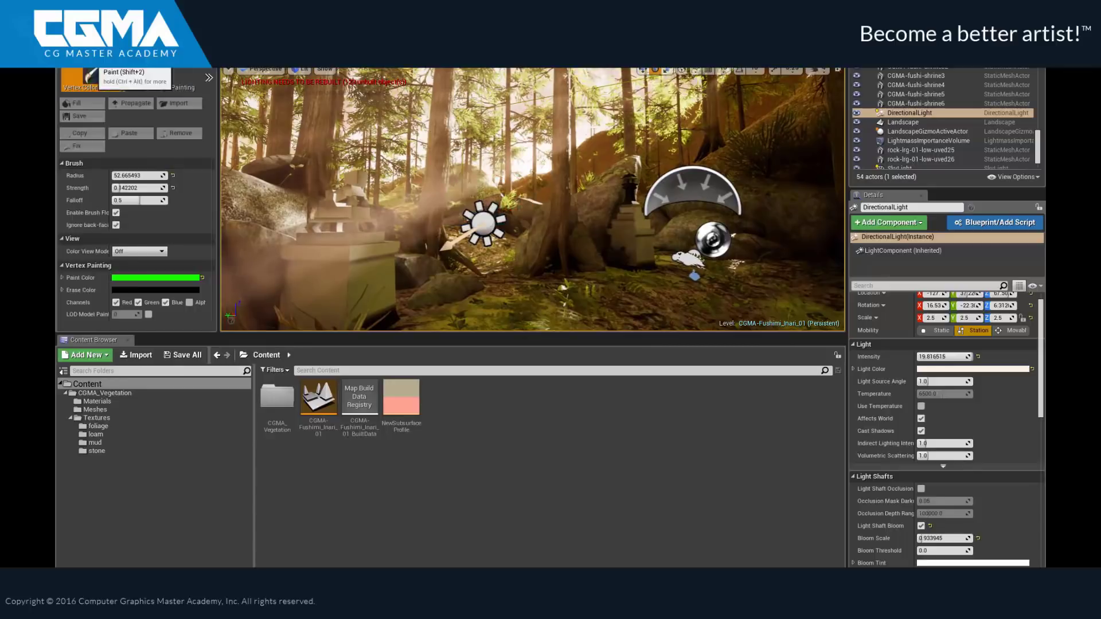
# Paint tree-cypress-lrg-01 instances onto the ground left of centre.
pyautogui.hotkey('shift', '1')
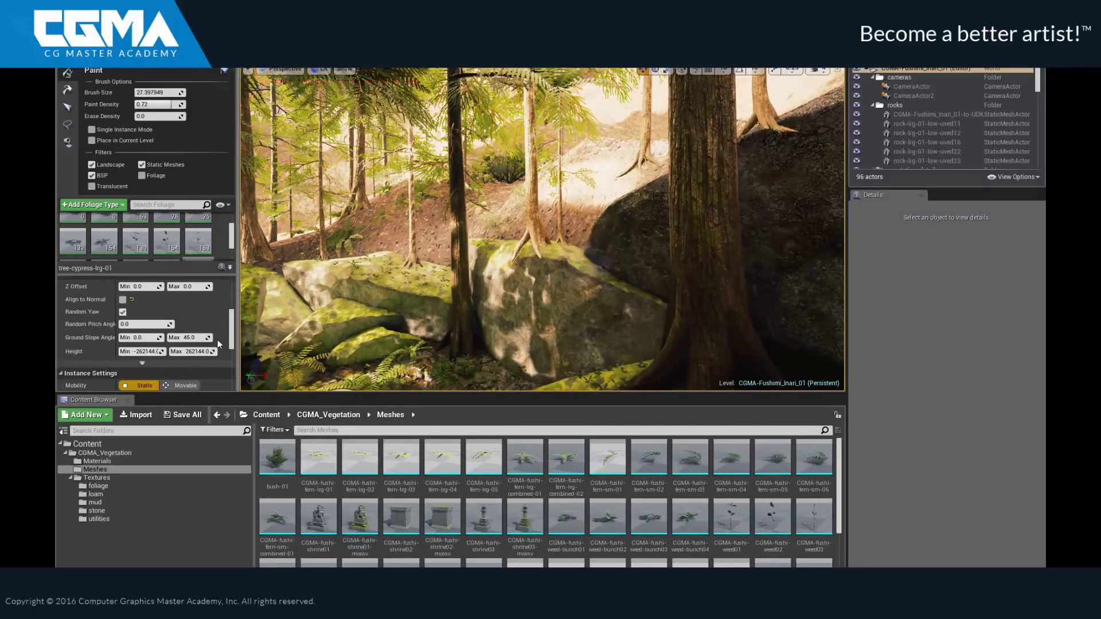
pyautogui.click(367, 257)
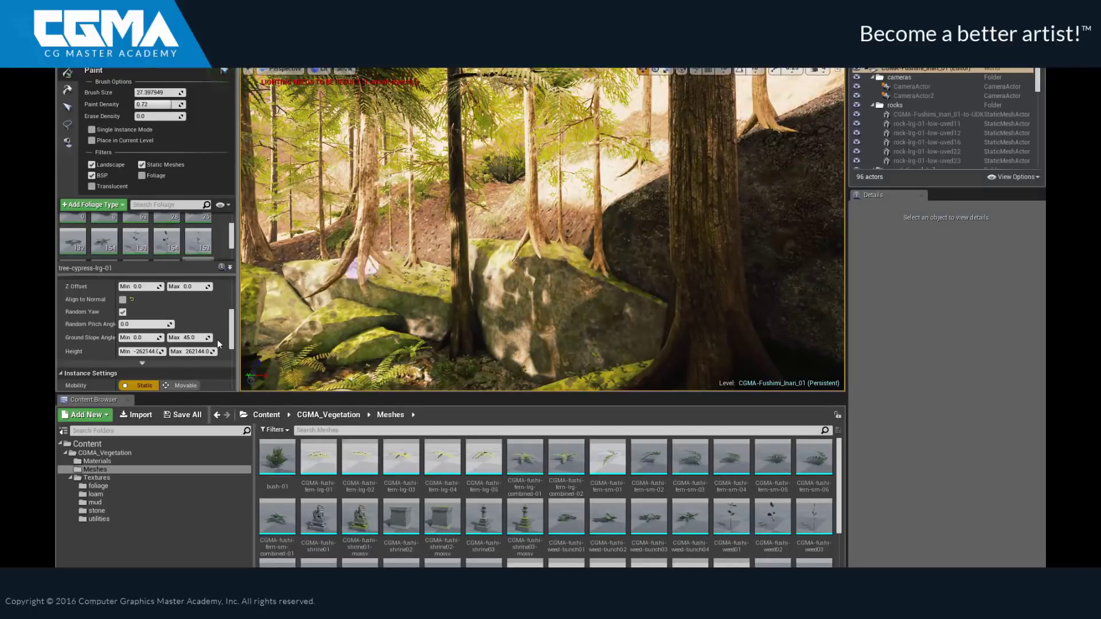
pyautogui.moveTo(356, 275)
pyautogui.mouseDown(button='right')
pyautogui.moveTo(358, 200)
pyautogui.moveTo(287, 206)
pyautogui.mouseUp(button='right')
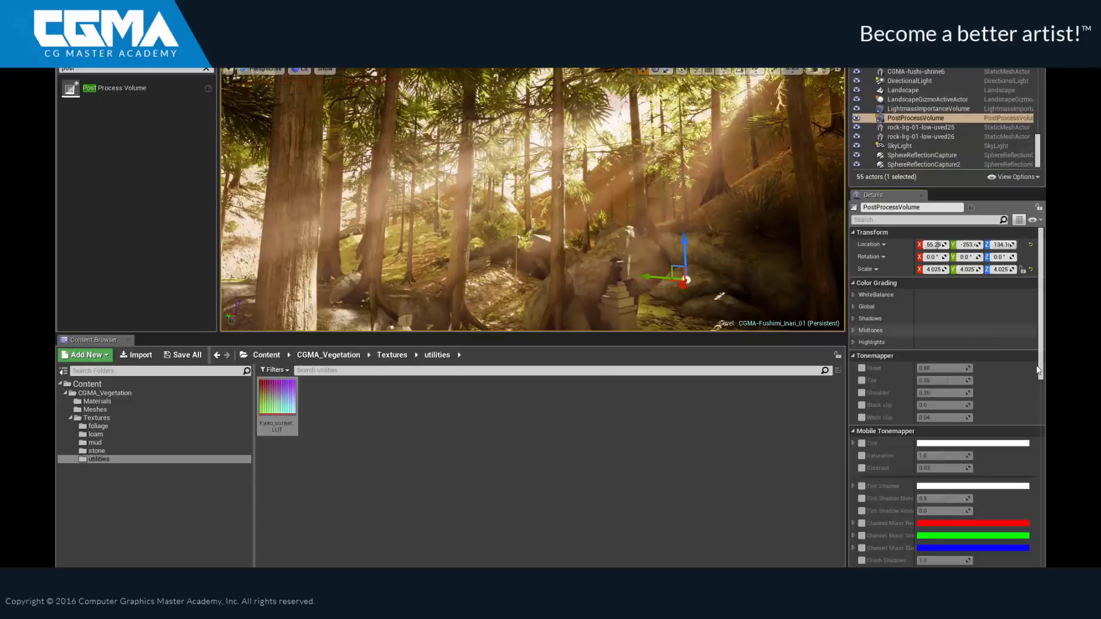
# Set Kyoto_sunset_LUT as the PostProcessVolume's Global Color Grading LUT and save the map.
pyautogui.click(853, 307)
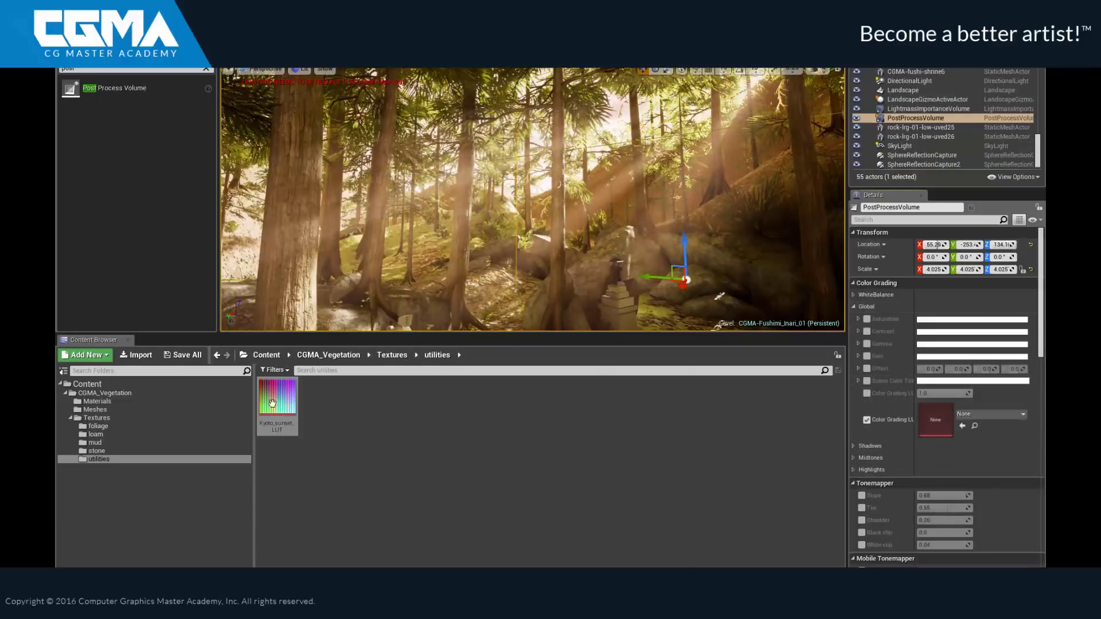
pyautogui.moveTo(273, 403); pyautogui.dragTo(934, 421)
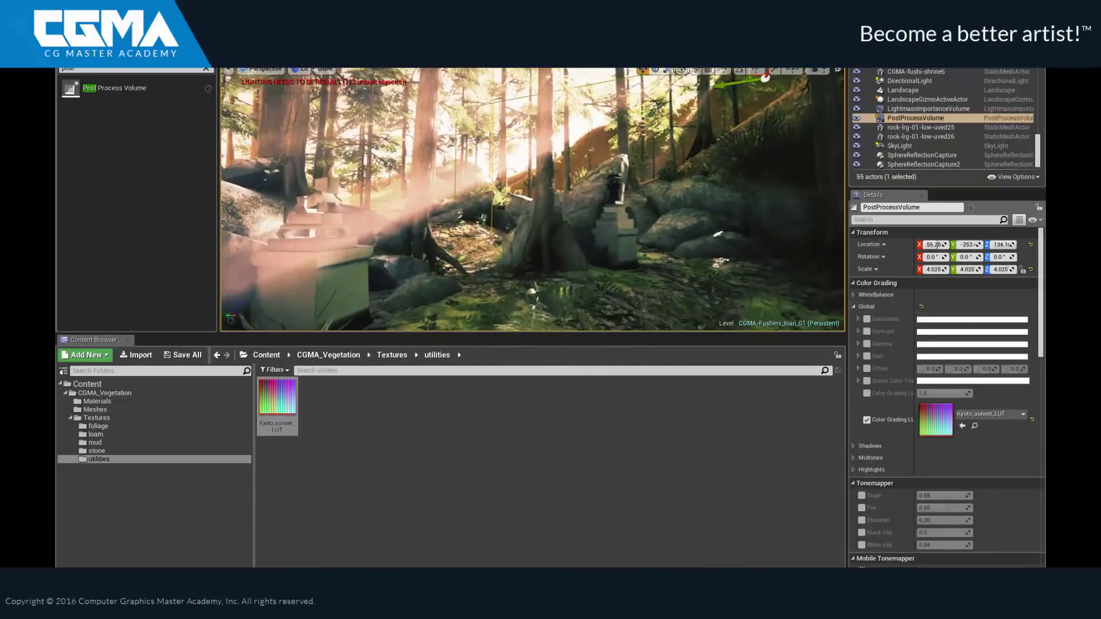
pyautogui.moveTo(339, 281); pyautogui.dragTo(339, 281, button='right')
pyautogui.hotkey('ctrl', 's')
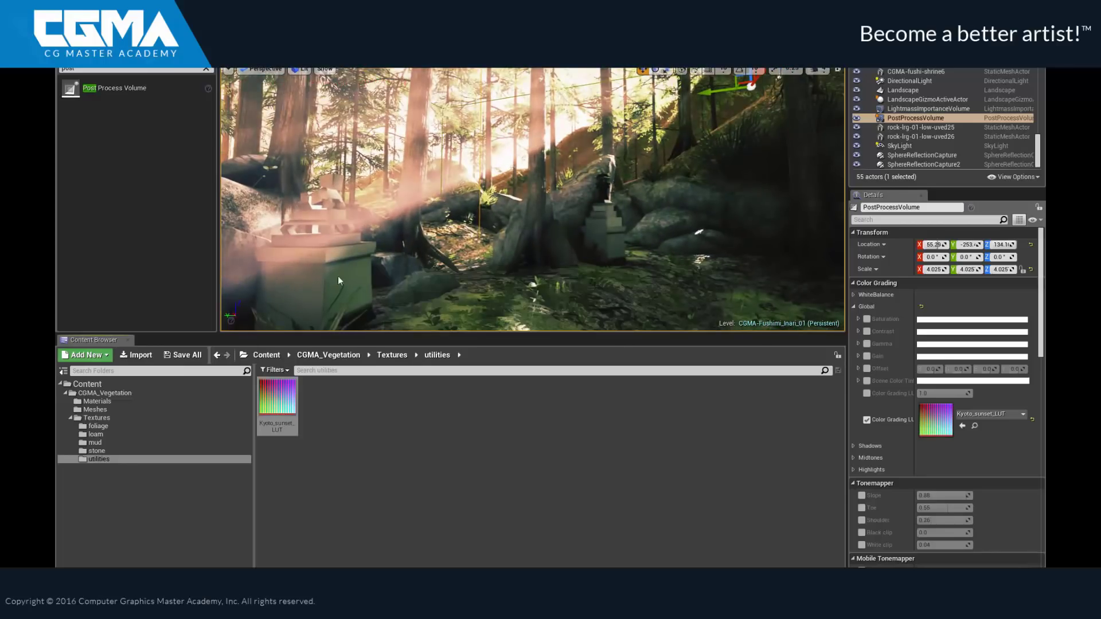
pyautogui.click(87, 383)
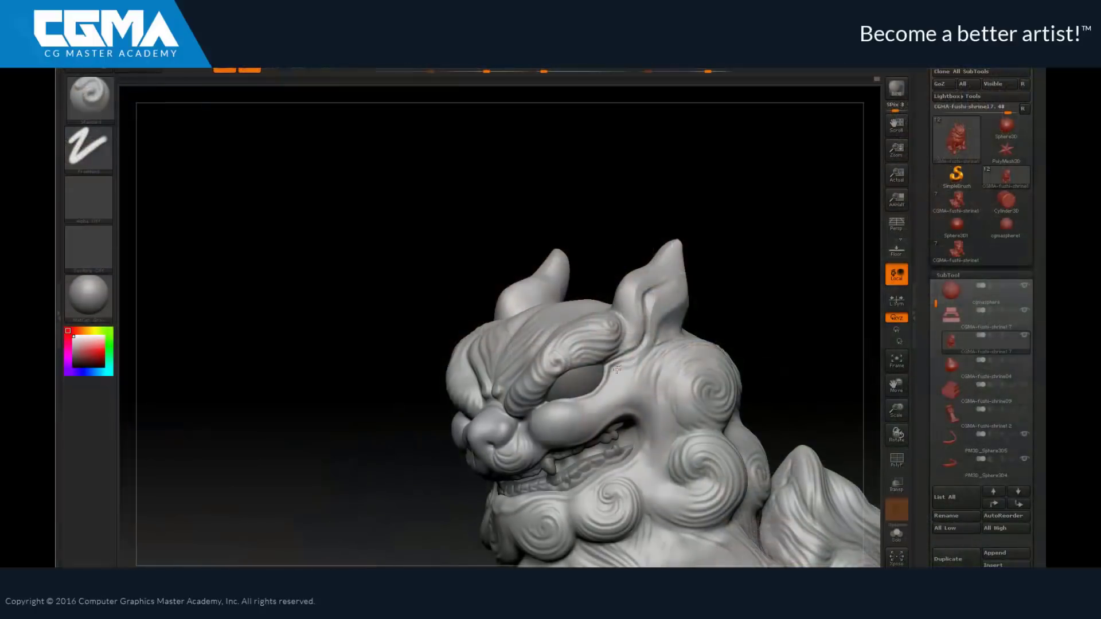
pyautogui.moveTo(743, 296); pyautogui.dragTo(744, 290)
pyautogui.moveTo(680, 323)
pyautogui.mouseDown()
pyautogui.moveTo(791, 302)
pyautogui.moveTo(719, 268)
pyautogui.moveTo(596, 416)
pyautogui.mouseUp()
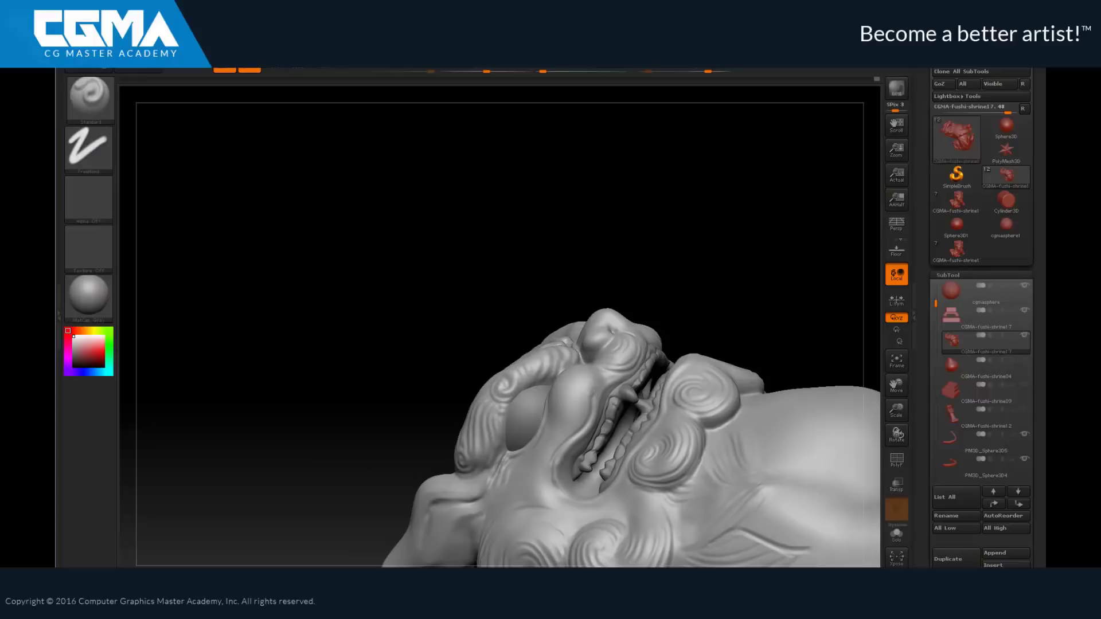
pyautogui.moveTo(551, 483)
pyautogui.mouseDown()
pyautogui.moveTo(710, 282)
pyautogui.moveTo(567, 369)
pyautogui.moveTo(608, 401)
pyautogui.mouseUp()
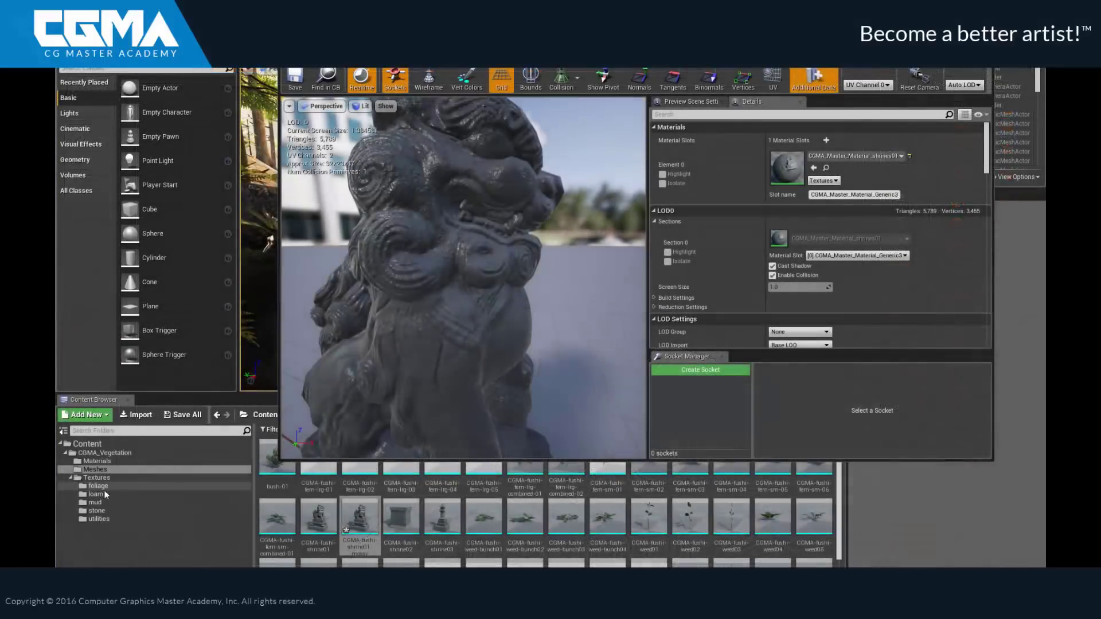
# Assign the shrines01-mossy material from the Materials folder to the lion statue's Element 0.
pyautogui.click(97, 461)
pyautogui.click(320, 519)
pyautogui.click(814, 168)
pyautogui.click(818, 171)
pyautogui.moveTo(458, 275); pyautogui.dragTo(310, 281)
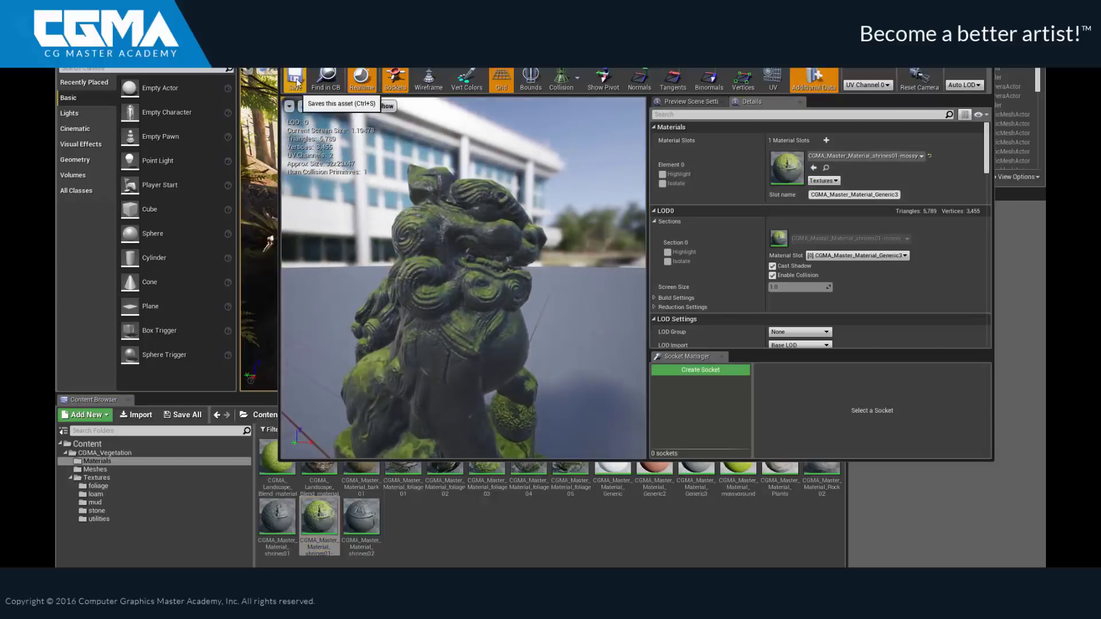